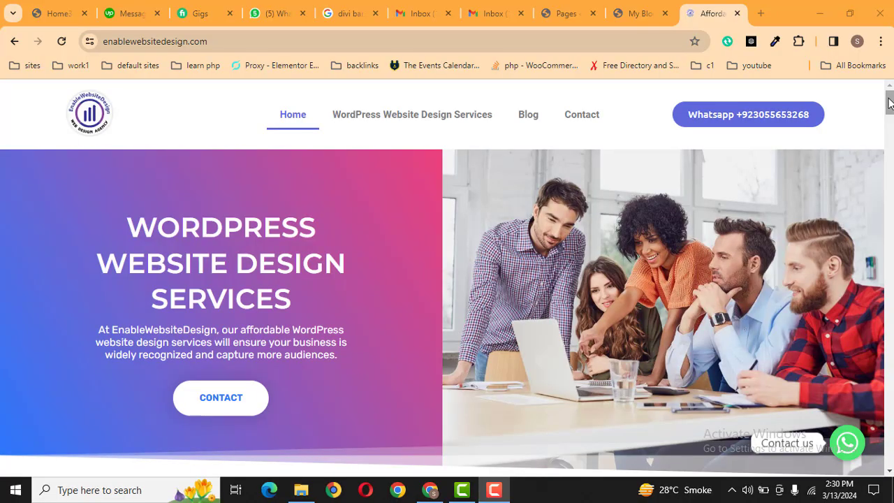
# Bring up the 'My Blog' Chrome tab showing the Divi-themed WordPress site.
pyautogui.moveTo(889, 103); pyautogui.dragTo(889, 84)
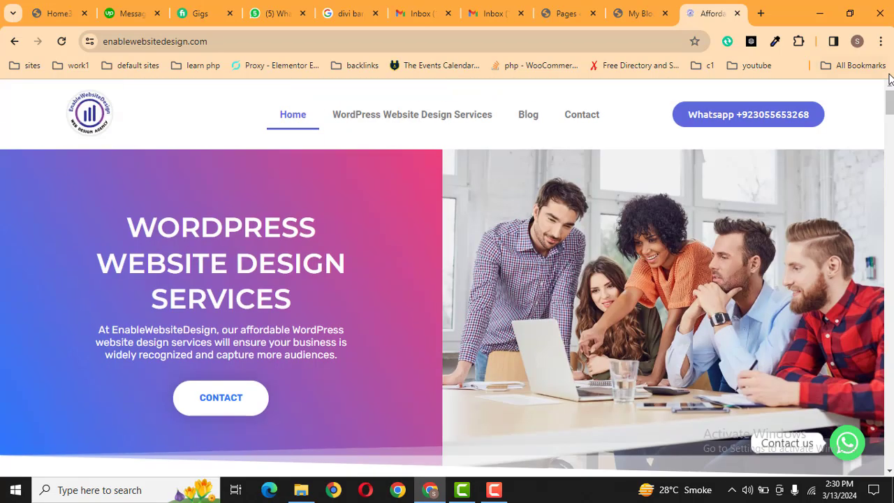
pyautogui.click(648, 7)
# Load the WordPress admin dashboard by adding /wp-admin/ to the site address.
pyautogui.click(533, 39)
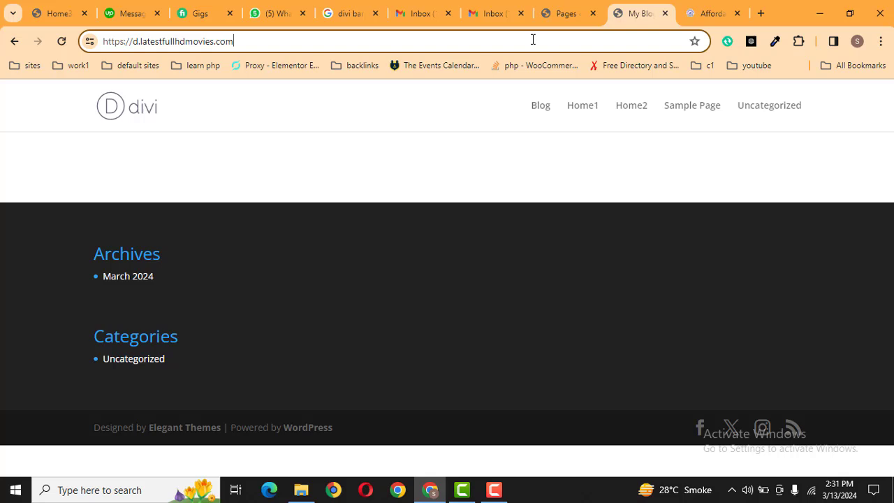
pyautogui.write('/')
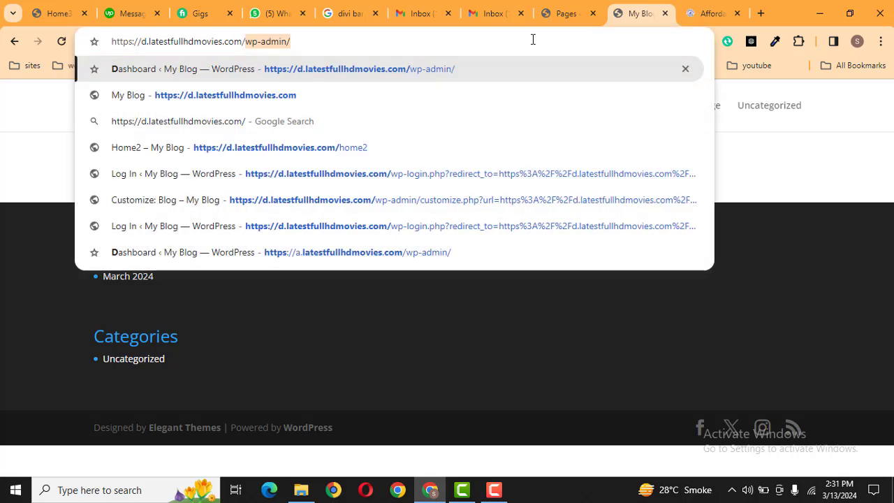
pyautogui.press('Return')
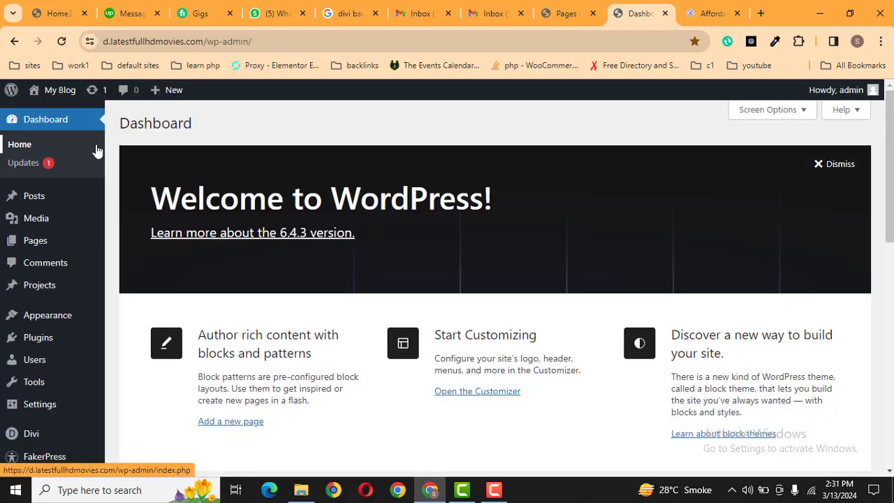
# Open My Blog in a new tab and launch Enable Visual Builder on that page.
pyautogui.middleClick(51, 97)
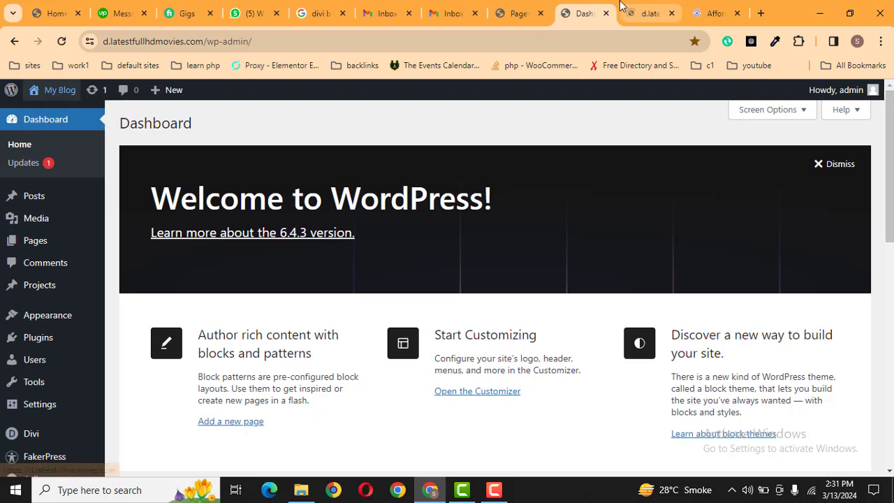
pyautogui.click(648, 14)
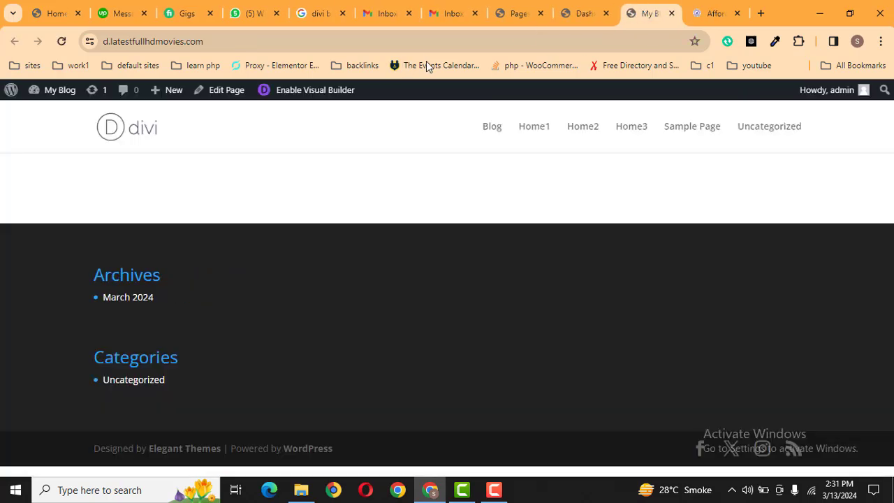
pyautogui.middleClick(307, 96)
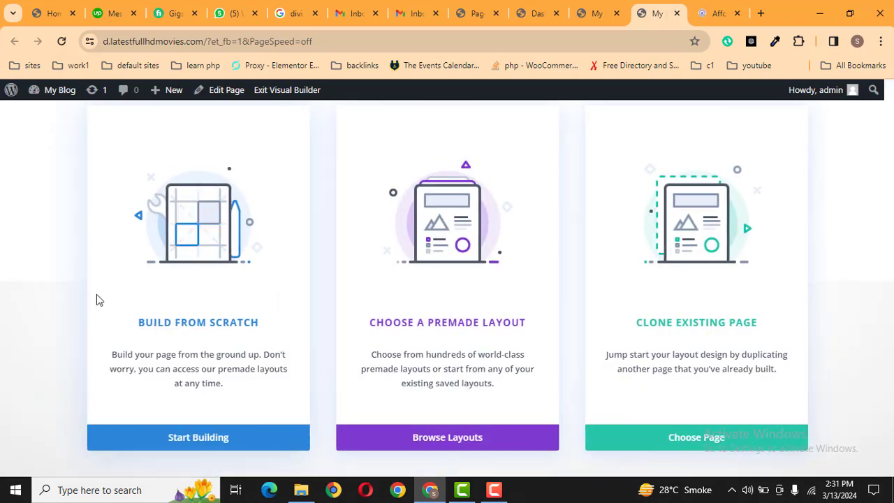
# Build from scratch with a two-column row and insert a Call To Action module into it.
pyautogui.click(194, 274)
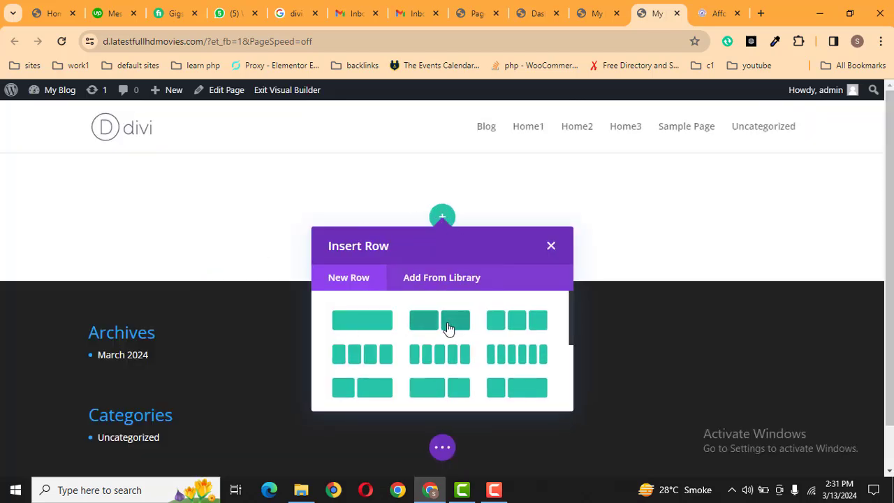
pyautogui.click(449, 328)
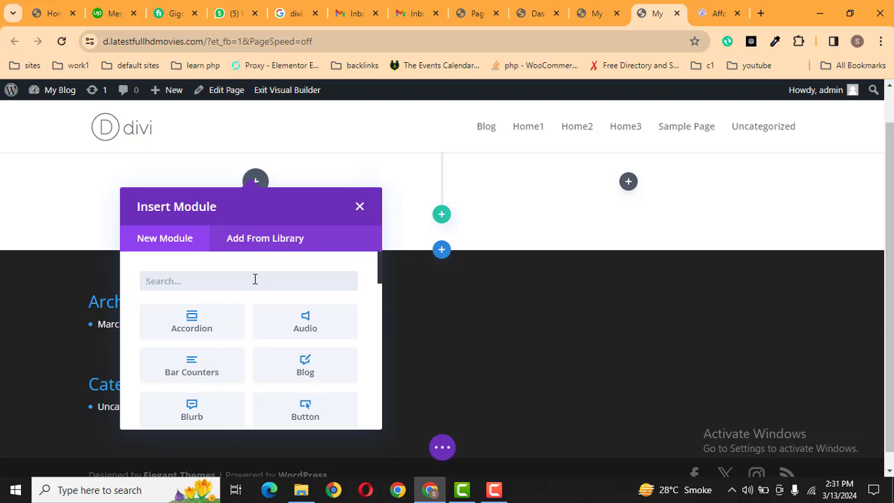
pyautogui.write('cal')
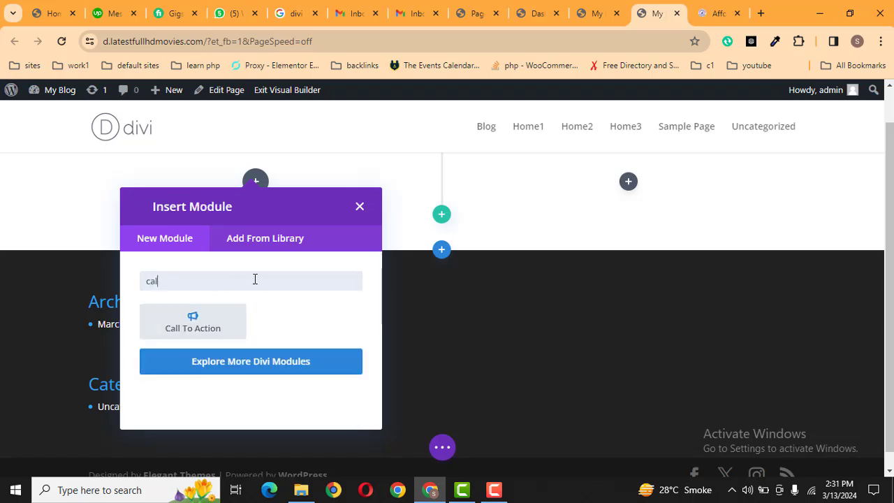
pyautogui.click(192, 325)
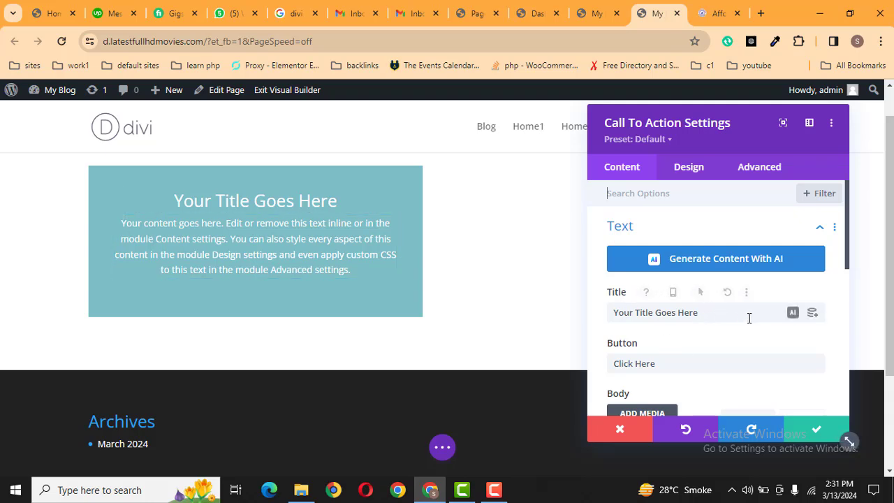
# Replace the placeholder title with 'Website Design Service'.
pyautogui.moveTo(717, 317); pyautogui.dragTo(609, 314)
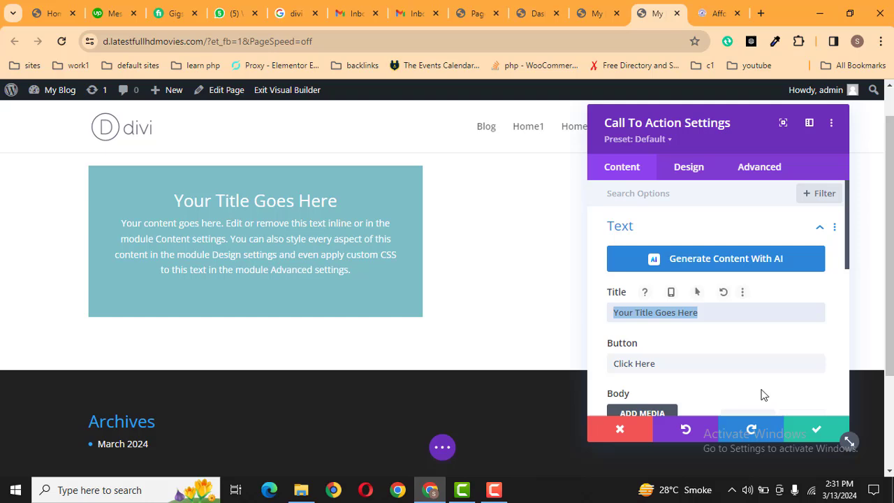
pyautogui.press('capslock')
pyautogui.write('Web')
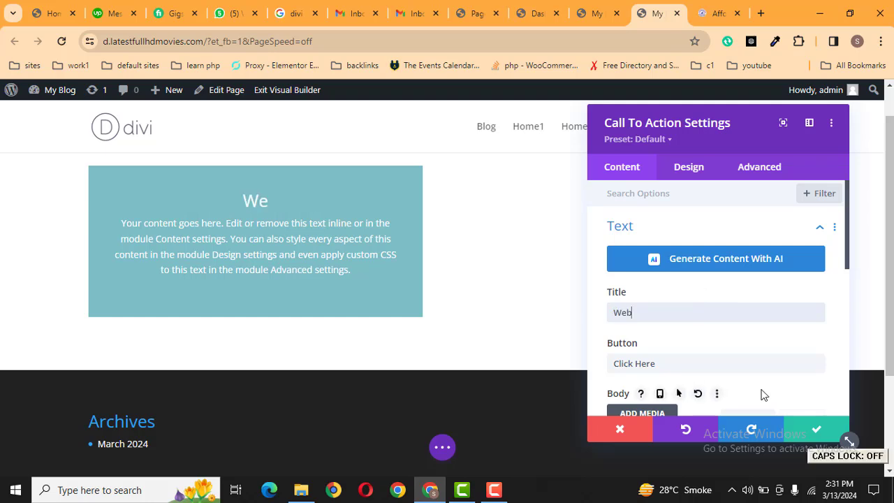
pyautogui.write('site Design')
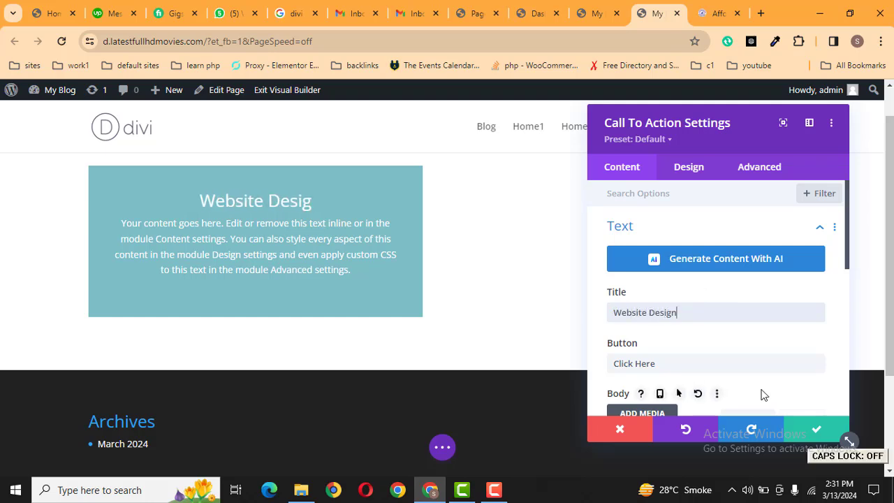
pyautogui.press('capslock')
pyautogui.write('Se')
pyautogui.press('capslock')
pyautogui.write('ervice')
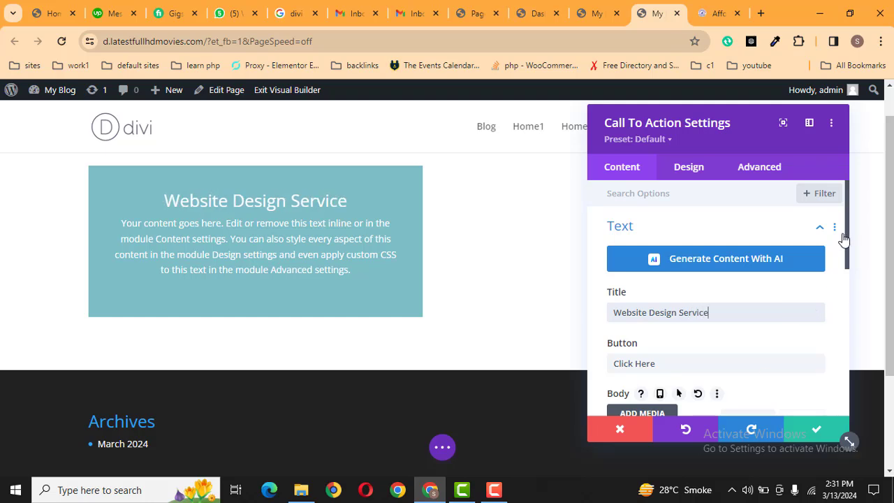
pyautogui.scroll(-1, 849, 245)
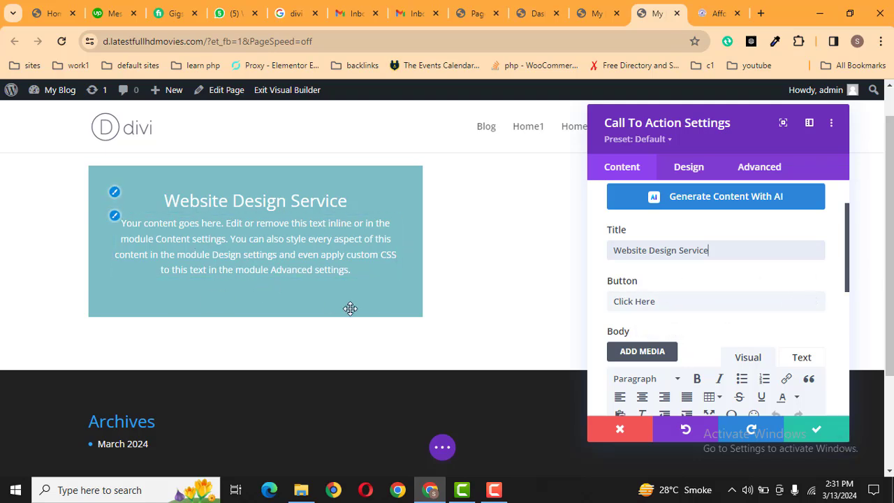
# Change the button text from 'Click Here' to 'Get Service'.
pyautogui.moveTo(699, 306); pyautogui.dragTo(571, 296)
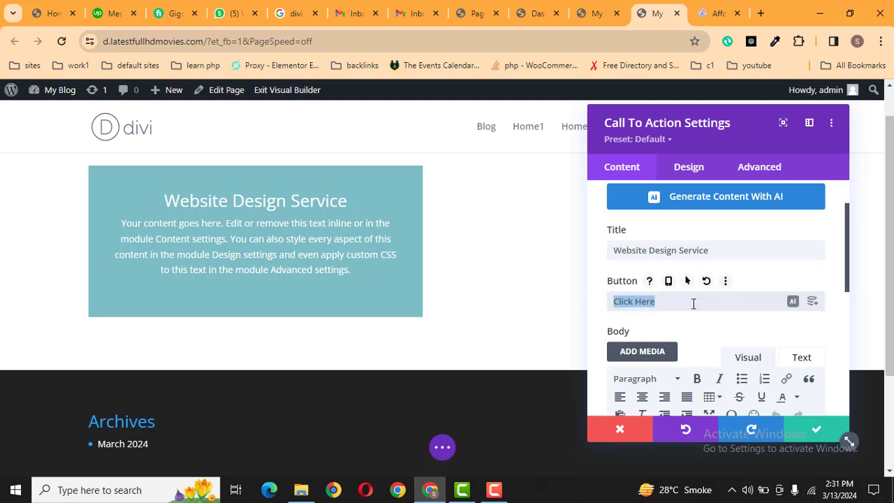
pyautogui.press('capslock')
pyautogui.write('G')
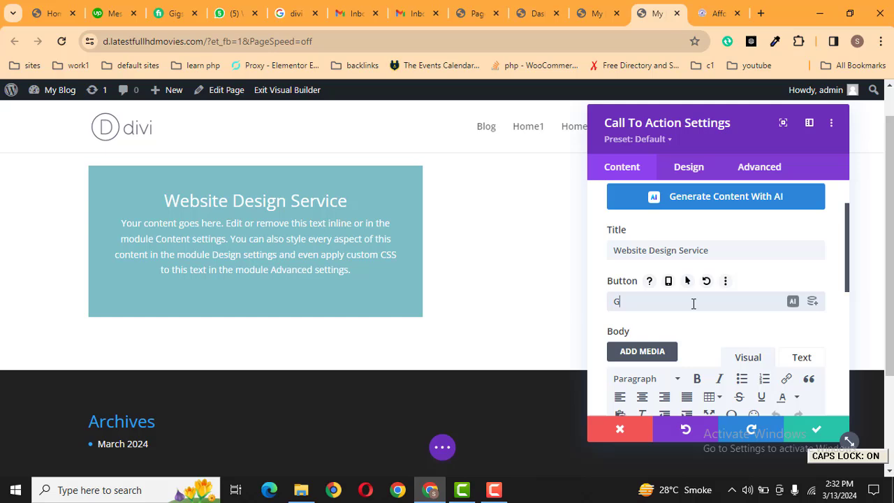
pyautogui.press('BackSpace')
pyautogui.press('capslock')
pyautogui.write('G')
pyautogui.press('capslock')
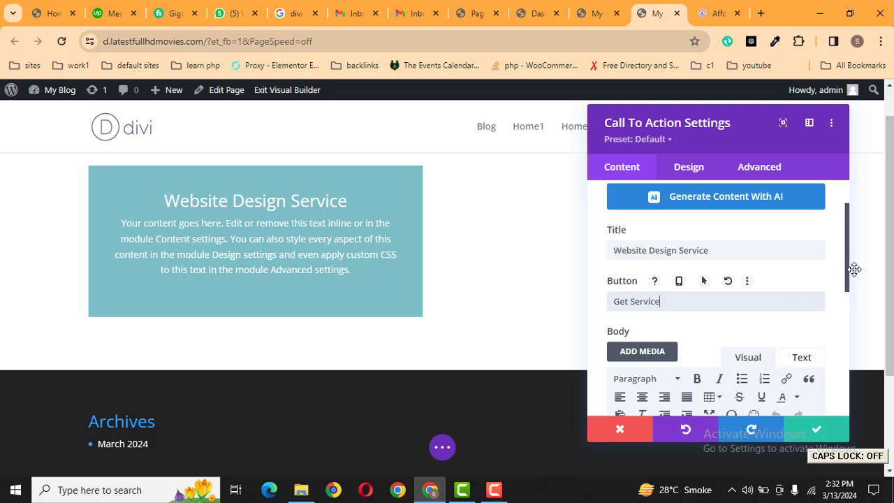
pyautogui.scroll(-2, 847, 301)
pyautogui.scroll(-2, 847, 310)
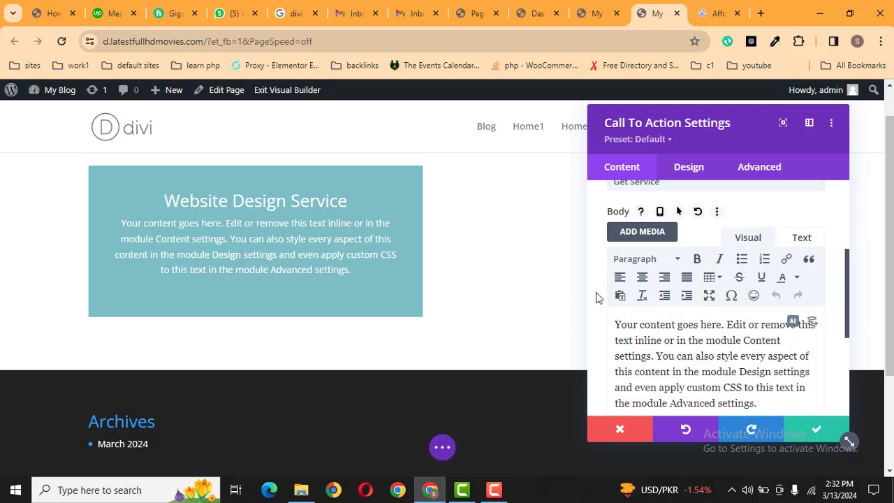
# Insert the misty sunset landscape photo from the Media Library into the body.
pyautogui.click(635, 233)
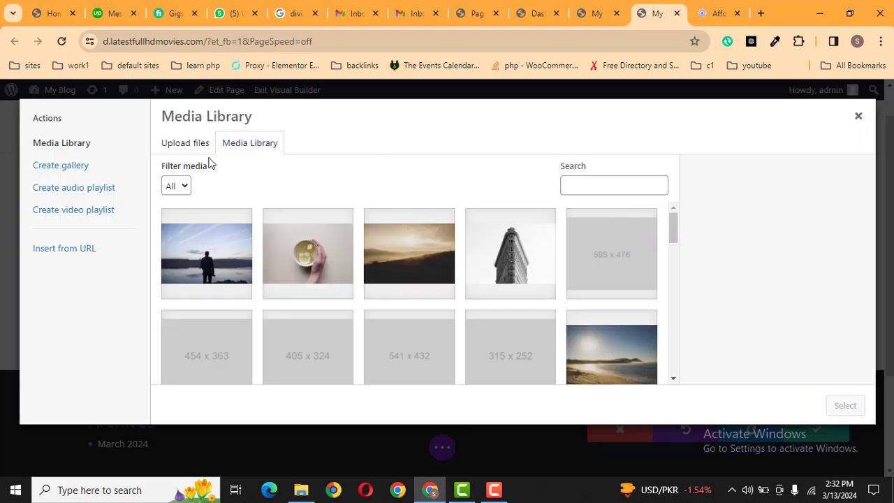
pyautogui.click(178, 145)
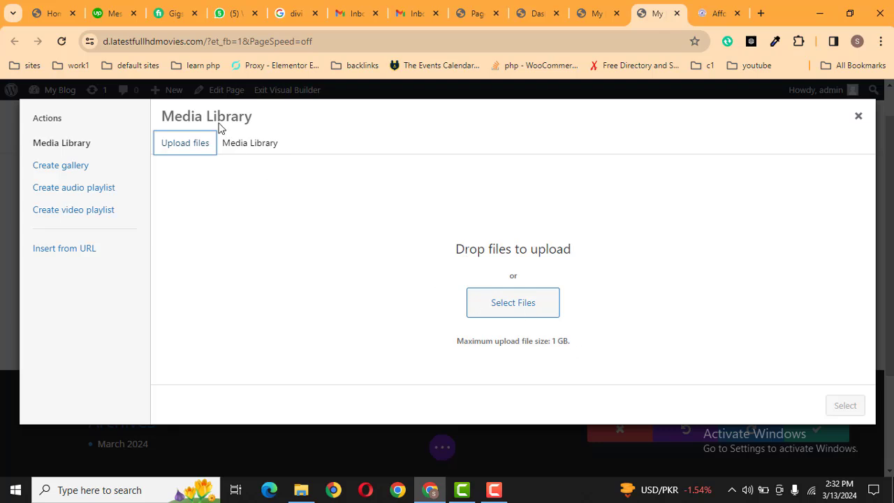
pyautogui.click(245, 143)
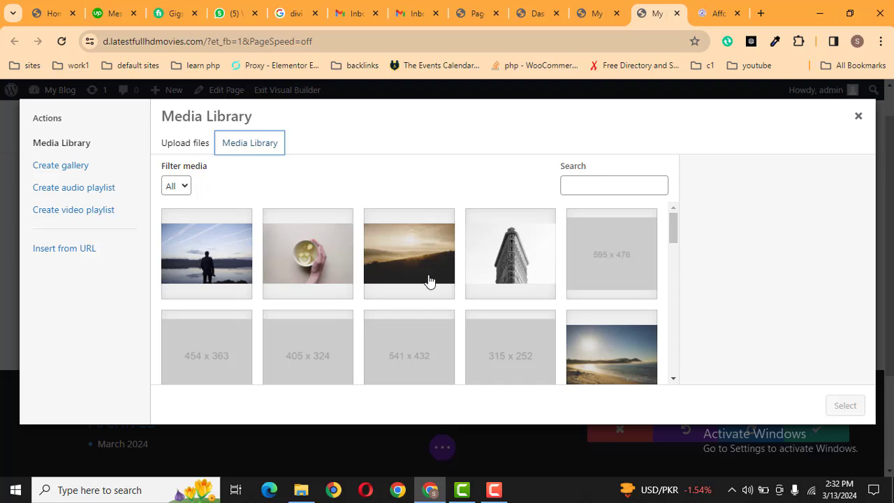
pyautogui.click(403, 252)
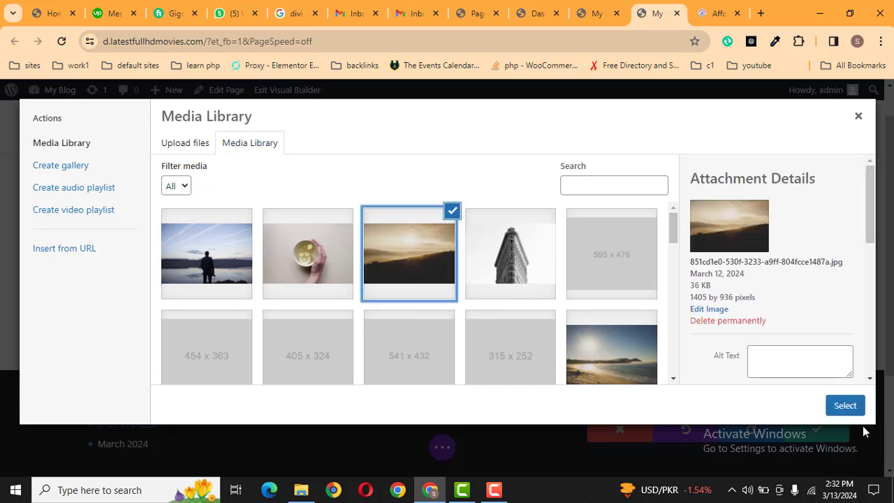
pyautogui.click(844, 411)
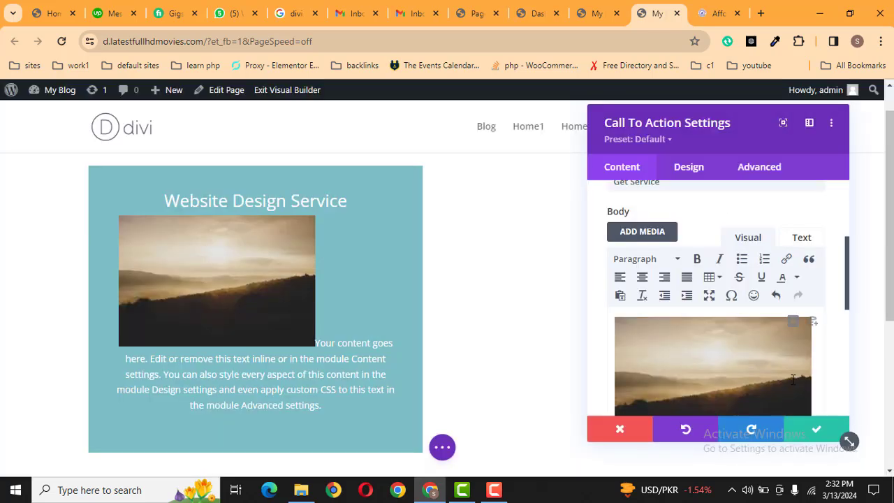
# Centre the sunset photo and add a blank line between it and the body text.
pyautogui.click(696, 350)
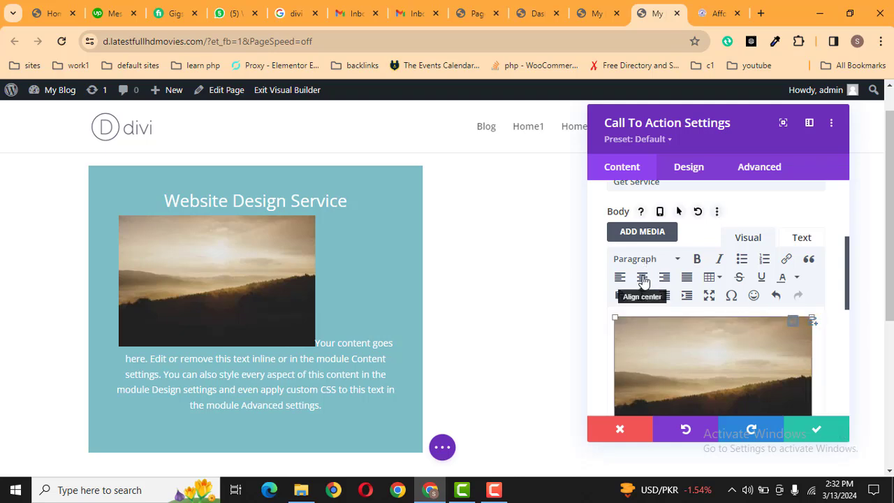
pyautogui.click(643, 278)
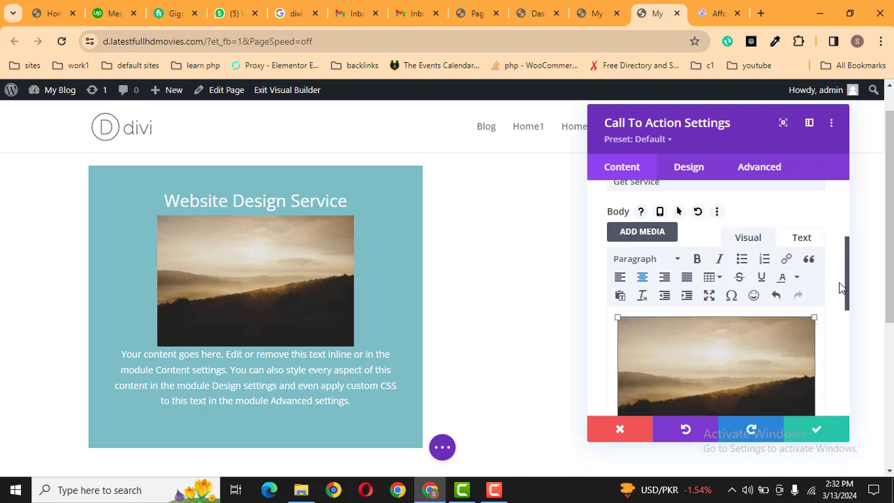
pyautogui.moveTo(846, 293); pyautogui.dragTo(848, 314)
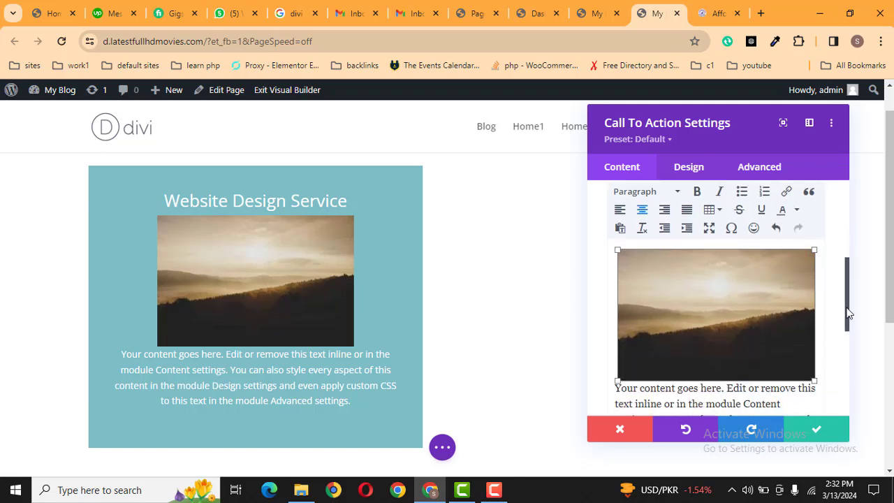
pyautogui.click(621, 266)
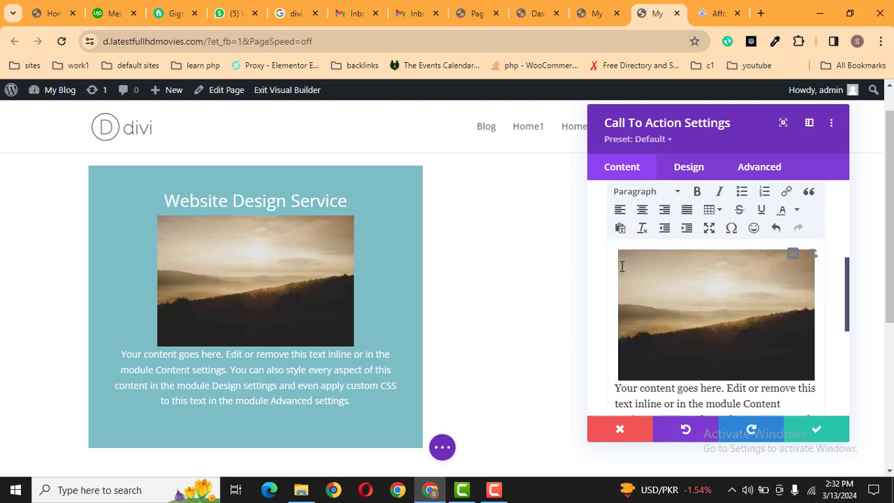
pyautogui.press('Return')
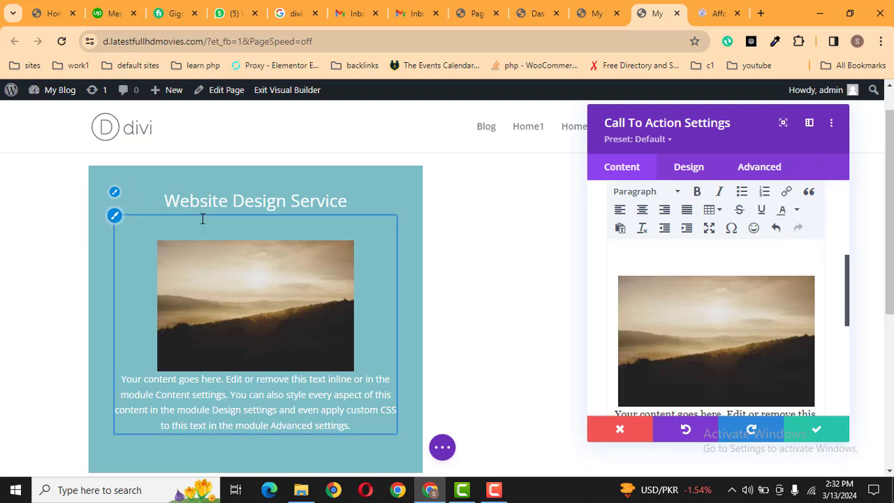
pyautogui.press('BackSpace')
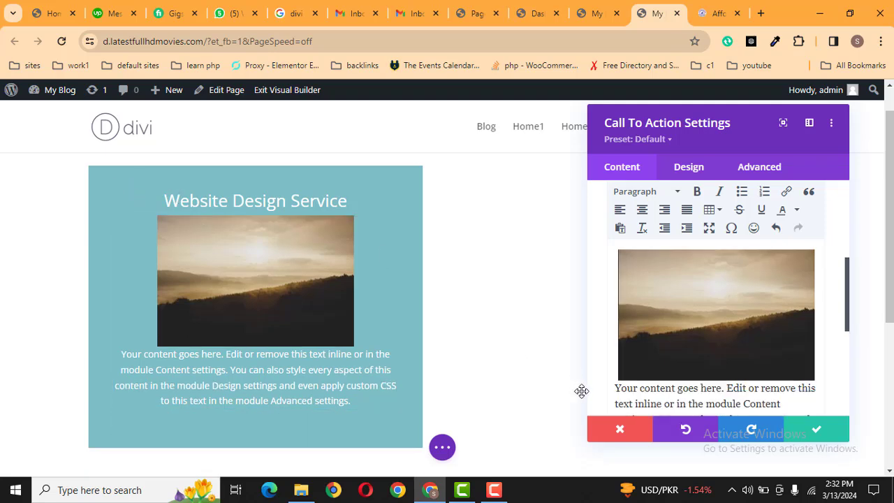
pyautogui.click(617, 389)
pyautogui.press('Return')
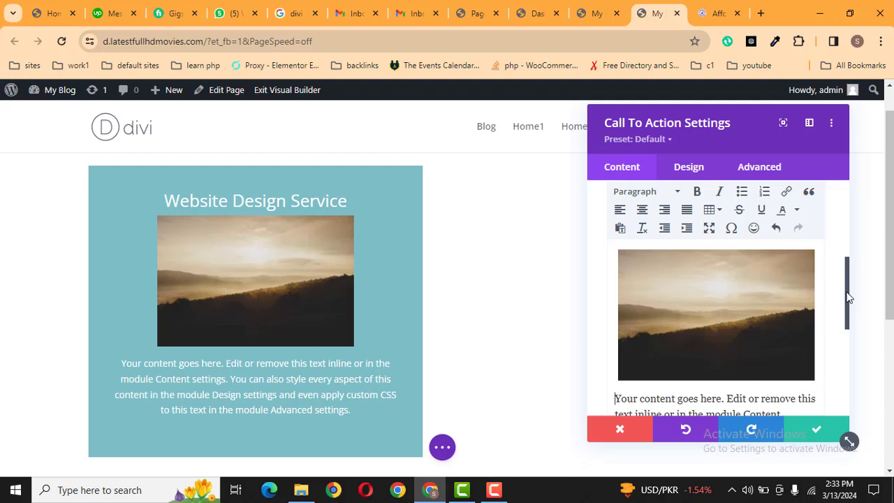
pyautogui.moveTo(847, 298); pyautogui.dragTo(835, 361)
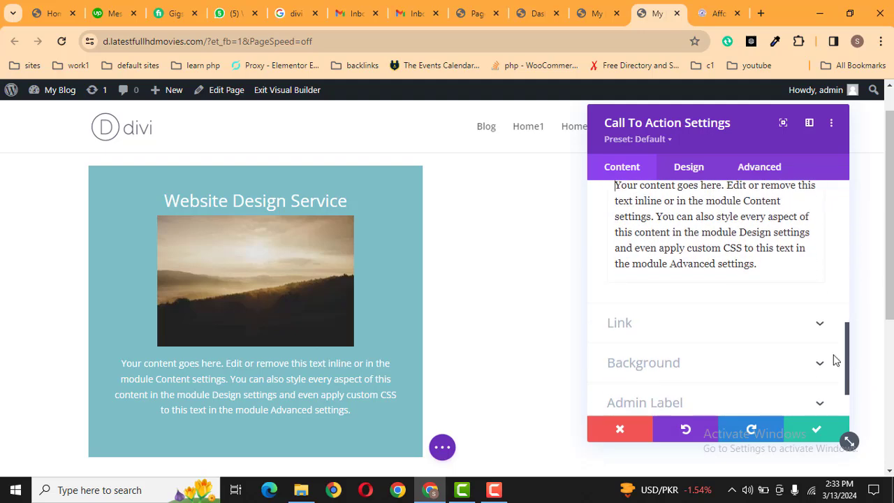
pyautogui.click(690, 333)
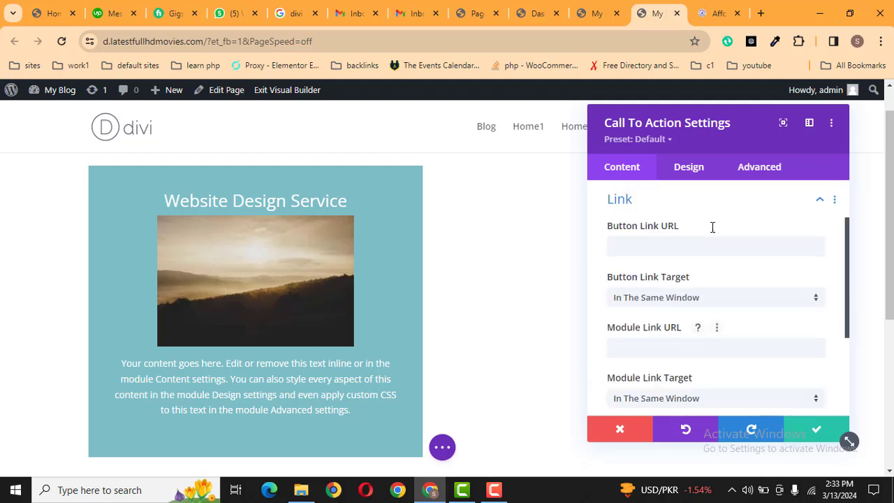
pyautogui.click(719, 13)
pyautogui.click(520, 37)
pyautogui.hotkey('ctrl', 'c')
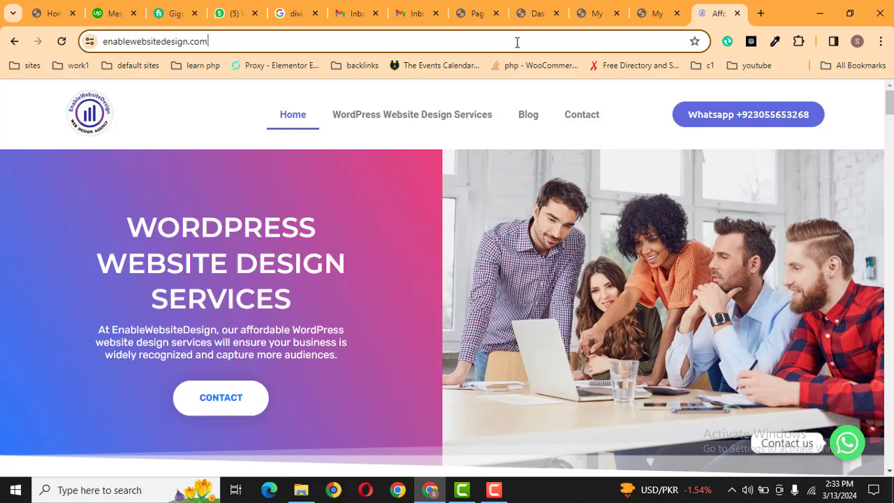
pyautogui.click(670, 7)
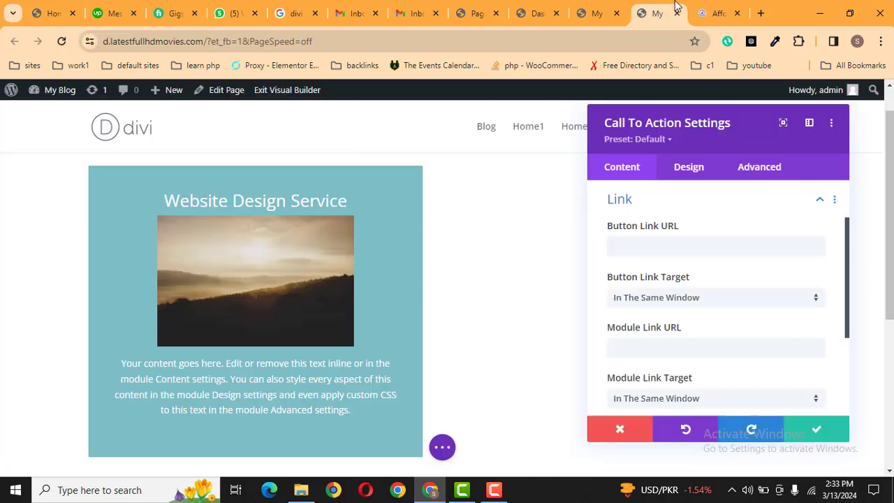
pyautogui.click(639, 246)
pyautogui.hotkey('ctrl', 'v')
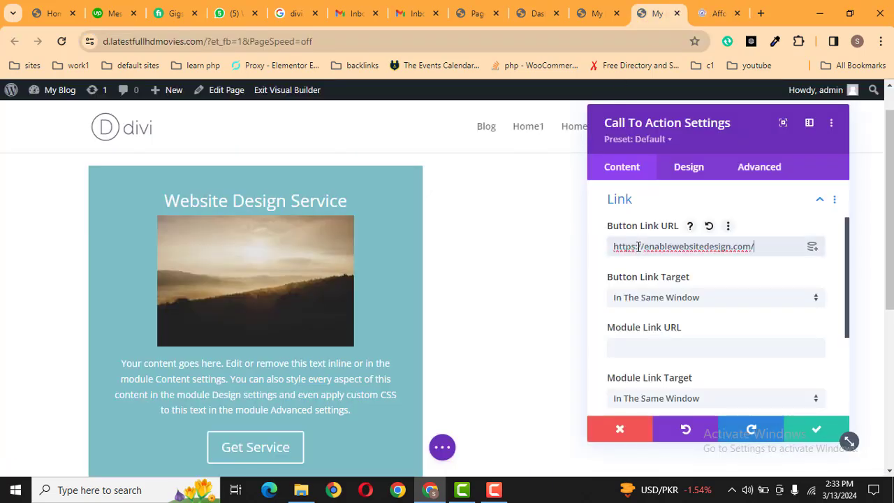
pyautogui.scroll(-1, 115, 216)
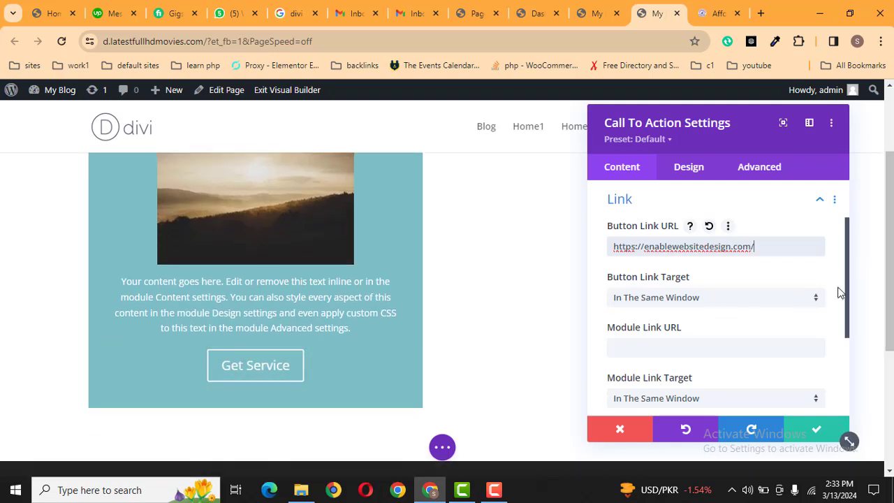
pyautogui.scroll(1, 255, 280)
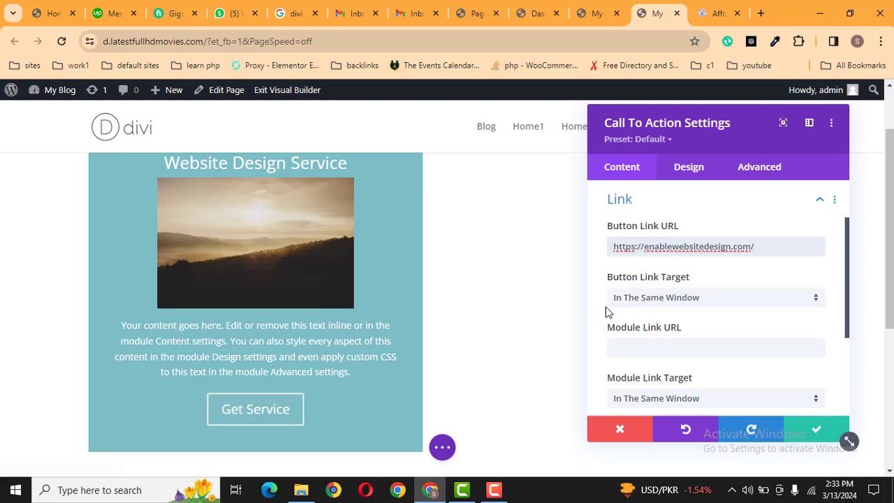
pyautogui.click(675, 299)
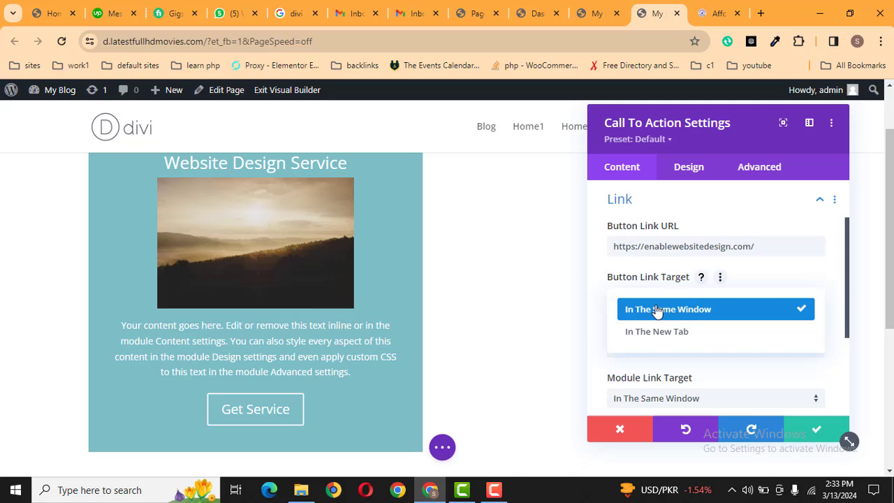
pyautogui.click(657, 309)
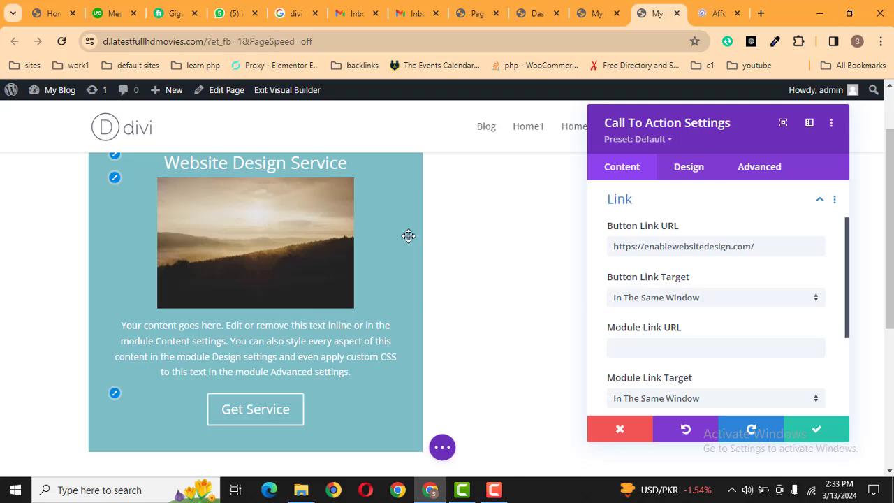
# Give the module the saved blue #0C71C3 background and switch to its Design settings.
pyautogui.moveTo(759, 247); pyautogui.dragTo(688, 247)
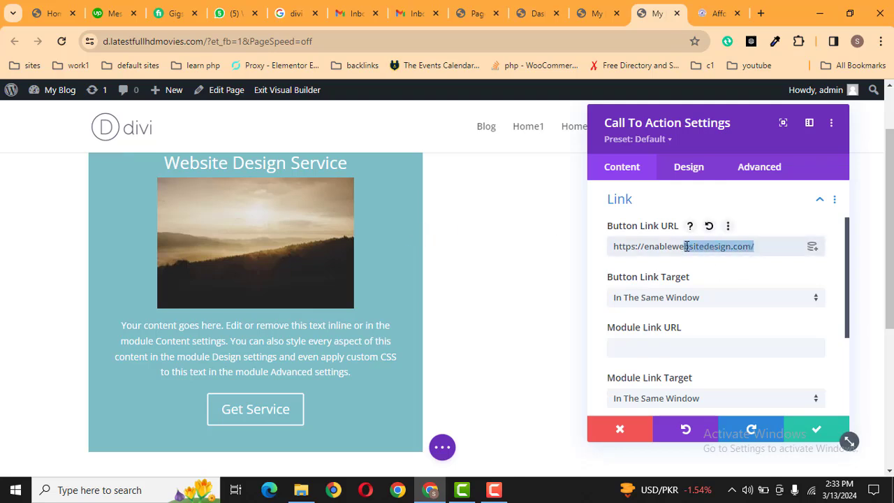
pyautogui.click(710, 247)
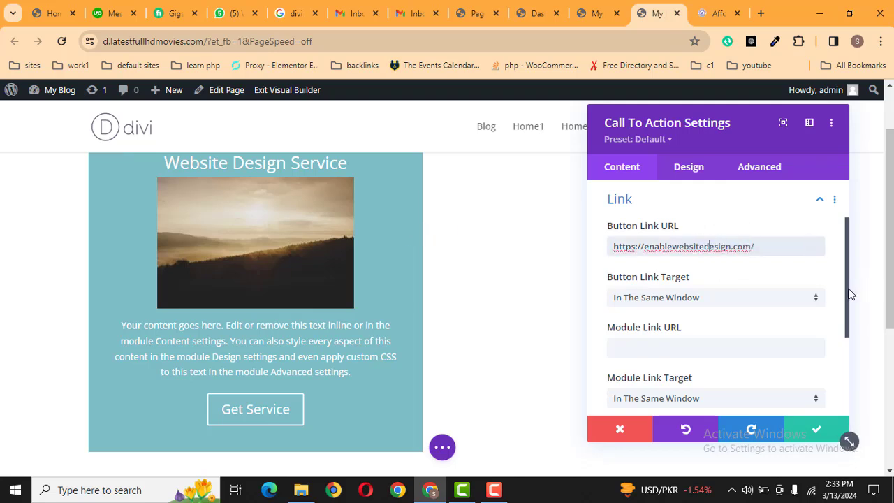
pyautogui.moveTo(848, 305); pyautogui.dragTo(843, 358)
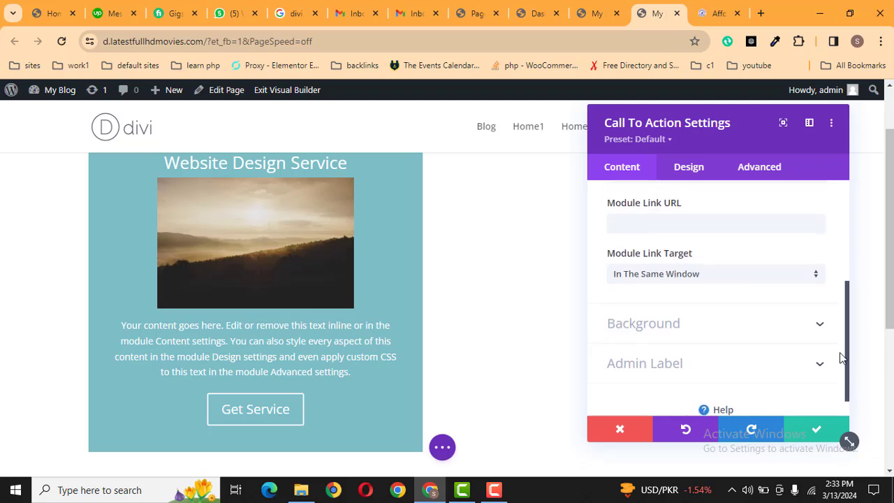
pyautogui.click(691, 330)
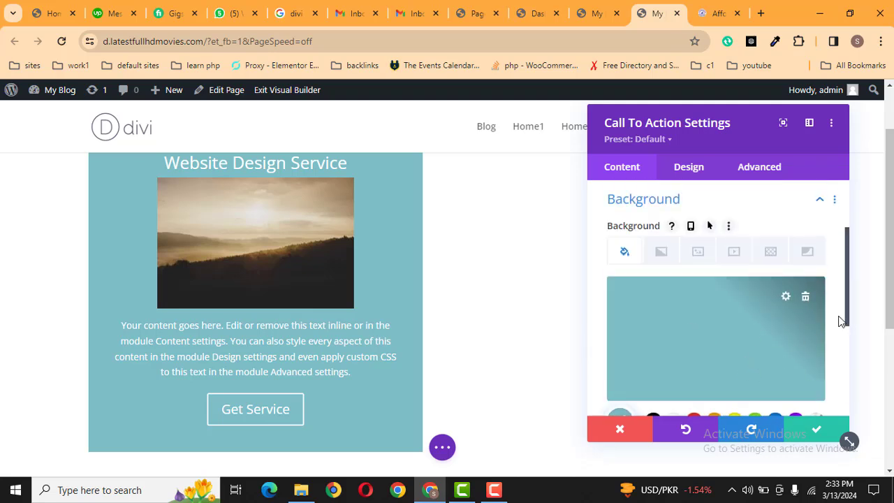
pyautogui.moveTo(846, 319); pyautogui.dragTo(848, 346)
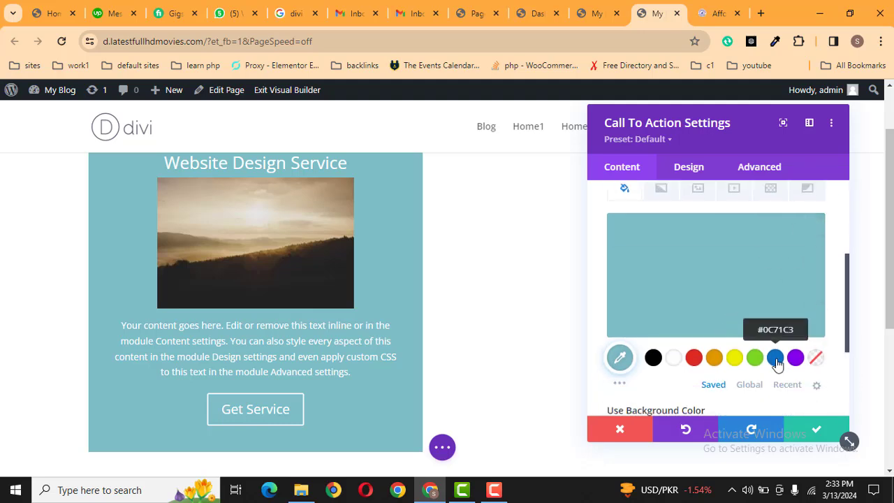
pyautogui.click(775, 359)
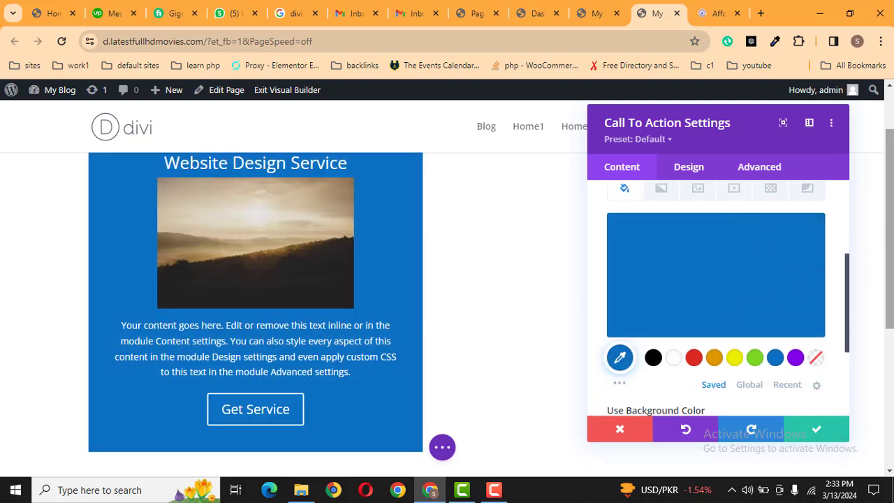
pyautogui.moveTo(888, 293)
pyautogui.mouseDown()
pyautogui.moveTo(880, 253)
pyautogui.moveTo(880, 283)
pyautogui.mouseUp()
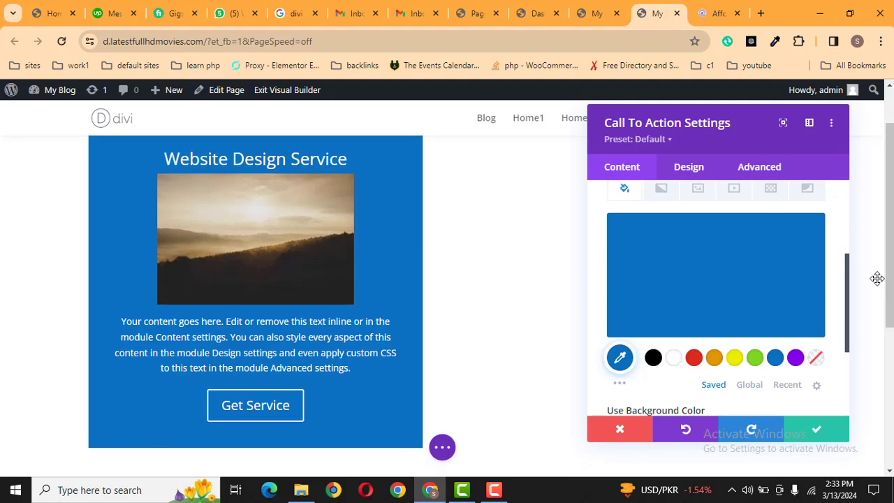
pyautogui.click(689, 168)
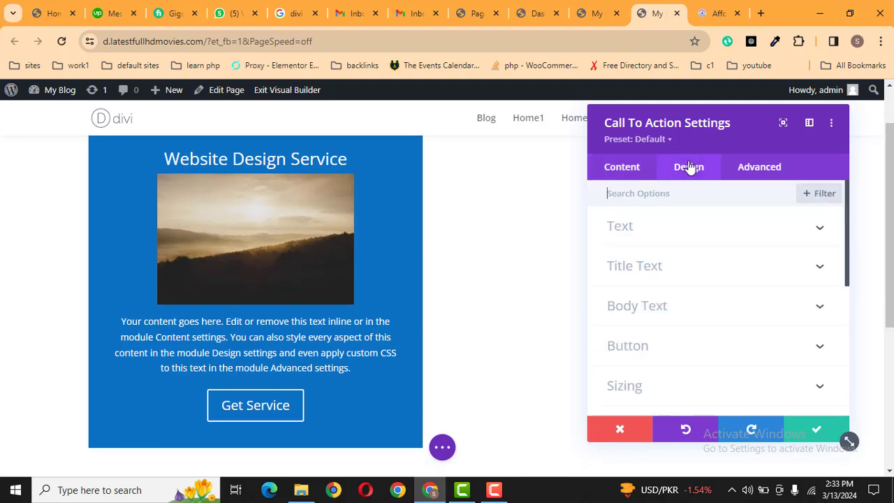
pyautogui.click(677, 234)
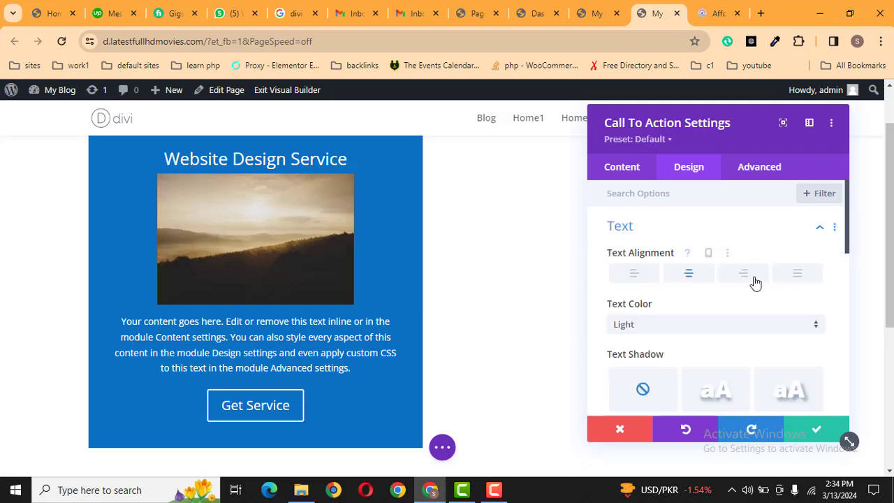
pyautogui.moveTo(651, 258)
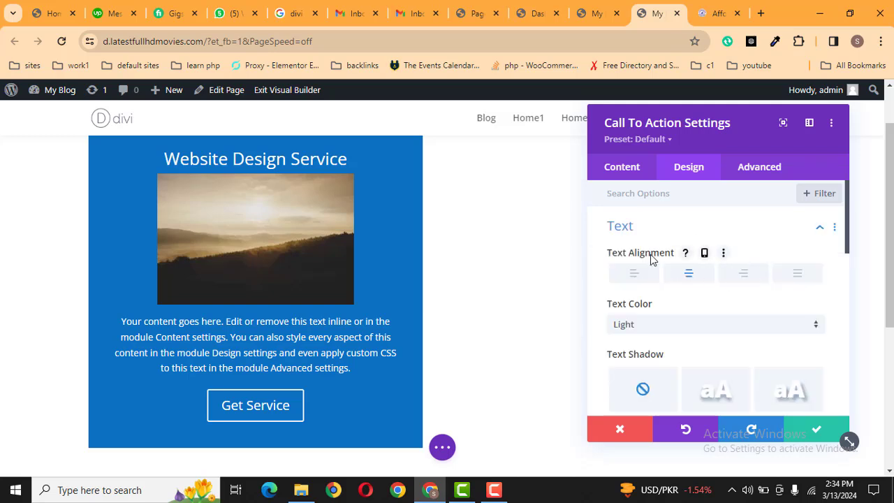
pyautogui.click(642, 327)
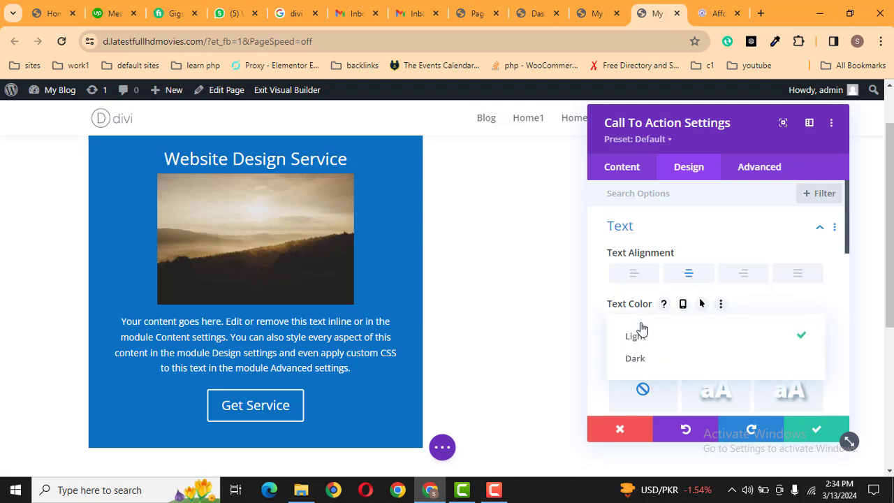
pyautogui.click(647, 358)
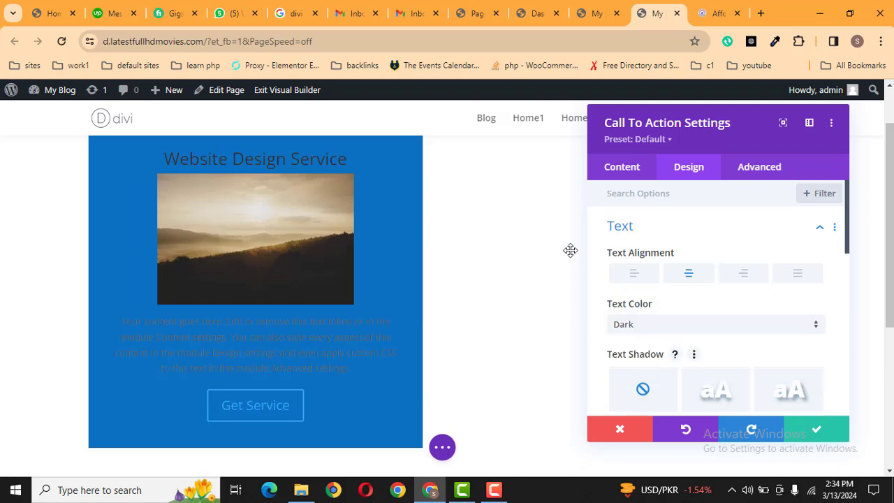
pyautogui.click(661, 331)
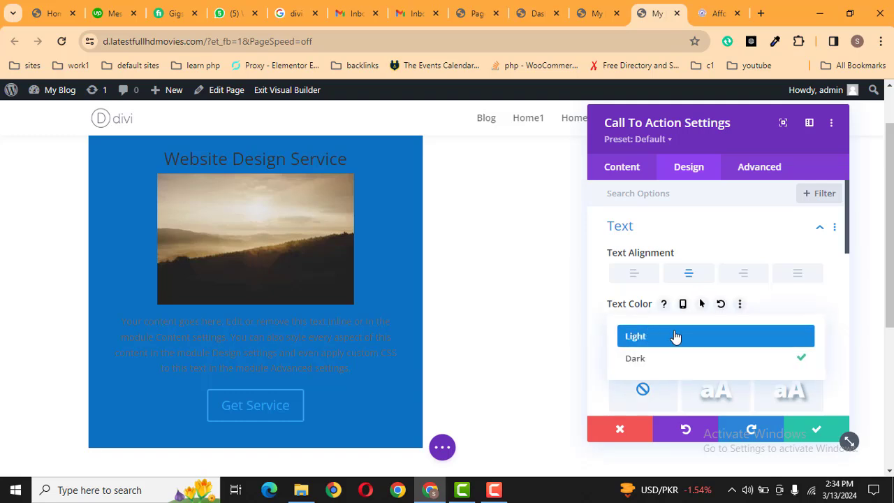
pyautogui.click(676, 337)
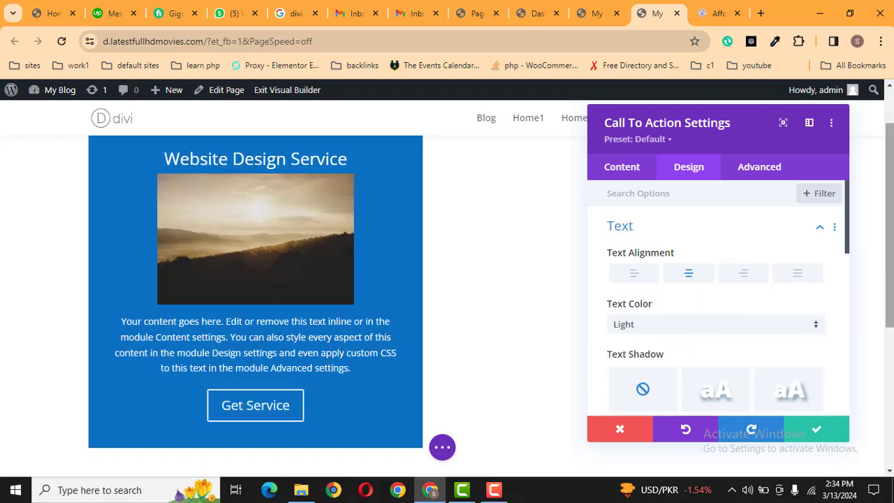
pyautogui.moveTo(848, 201); pyautogui.dragTo(842, 312)
# Set the title text size to 30px and line height to 1.6em.
pyautogui.click(659, 250)
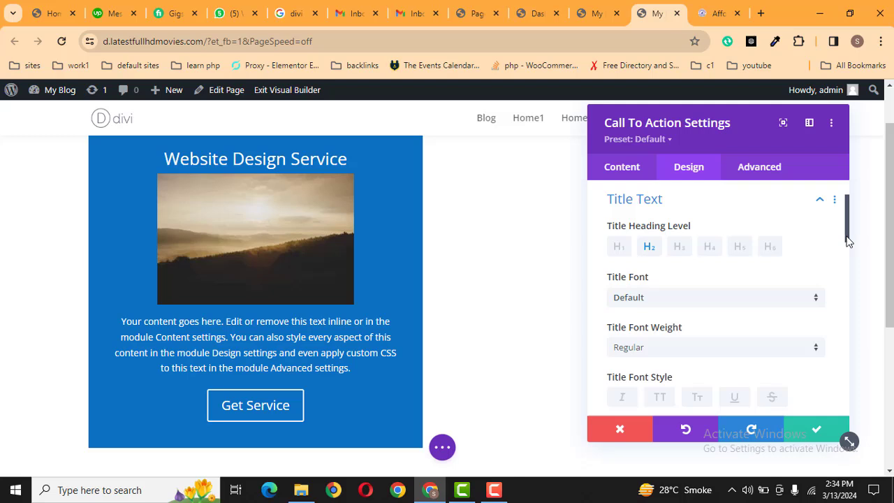
pyautogui.moveTo(848, 241); pyautogui.dragTo(843, 271)
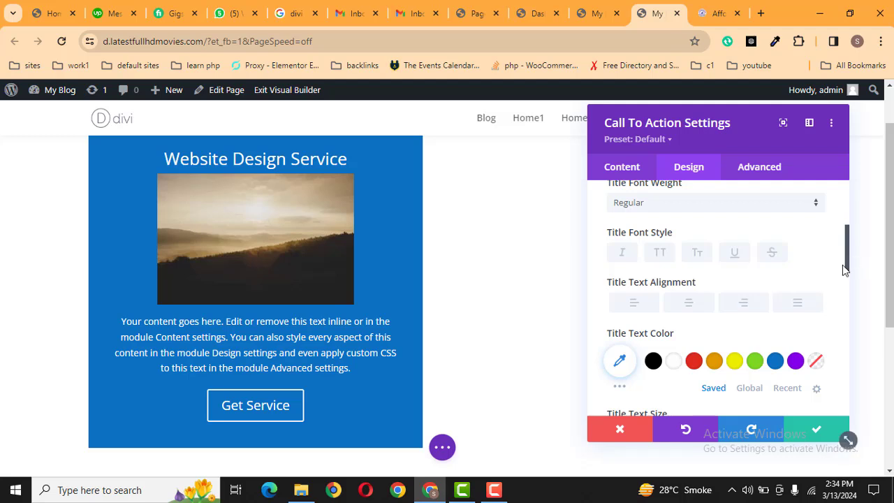
pyautogui.moveTo(846, 266); pyautogui.dragTo(849, 313)
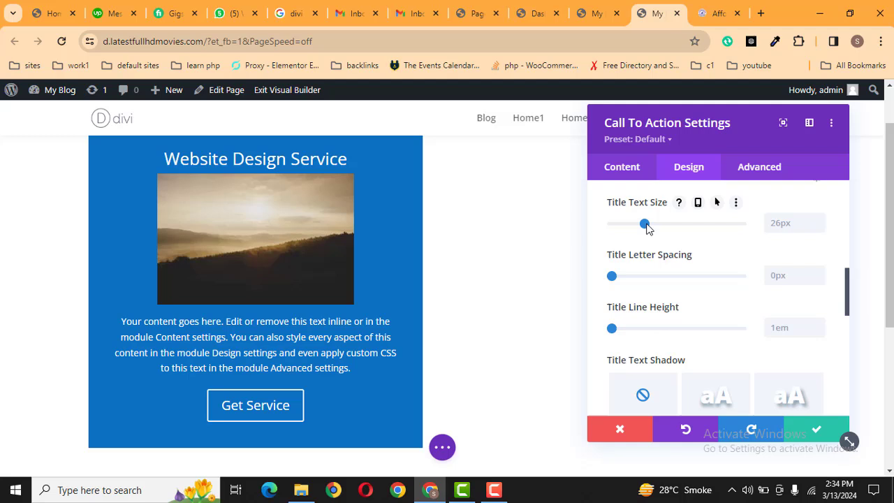
pyautogui.moveTo(647, 227); pyautogui.dragTo(651, 227)
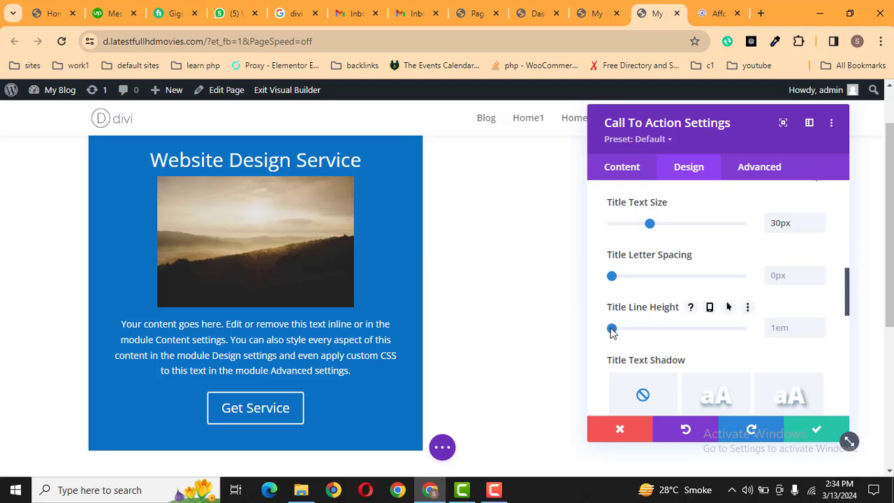
pyautogui.moveTo(624, 332); pyautogui.dragTo(653, 329)
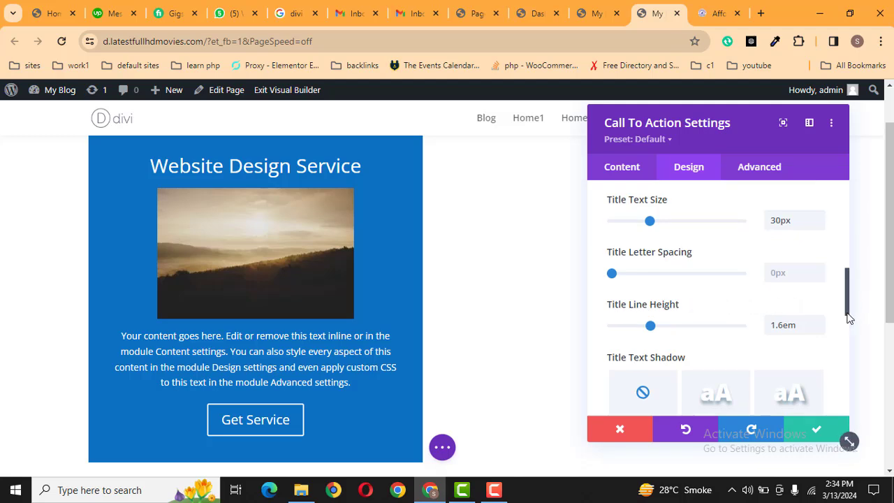
pyautogui.moveTo(845, 312); pyautogui.dragTo(843, 369)
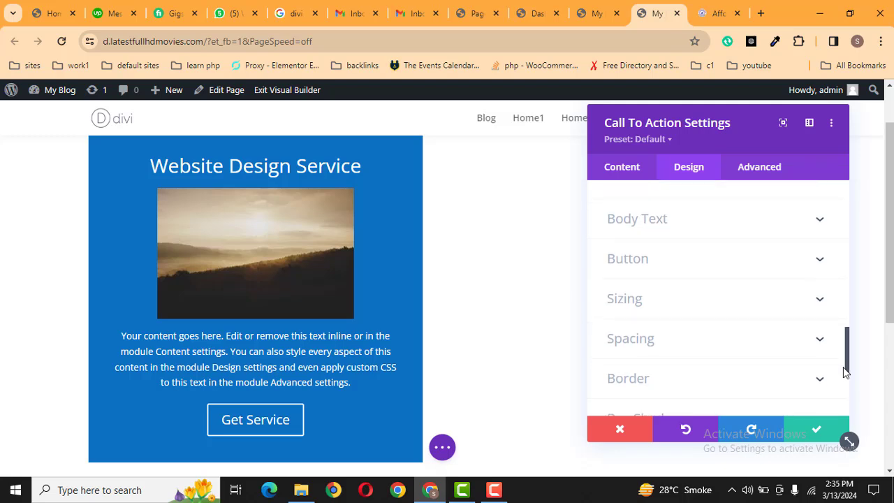
# Switch Use Custom Styles For Button to YES and collapse the Button group.
pyautogui.scroll(-3, 673, 262)
pyautogui.scroll(3, 673, 262)
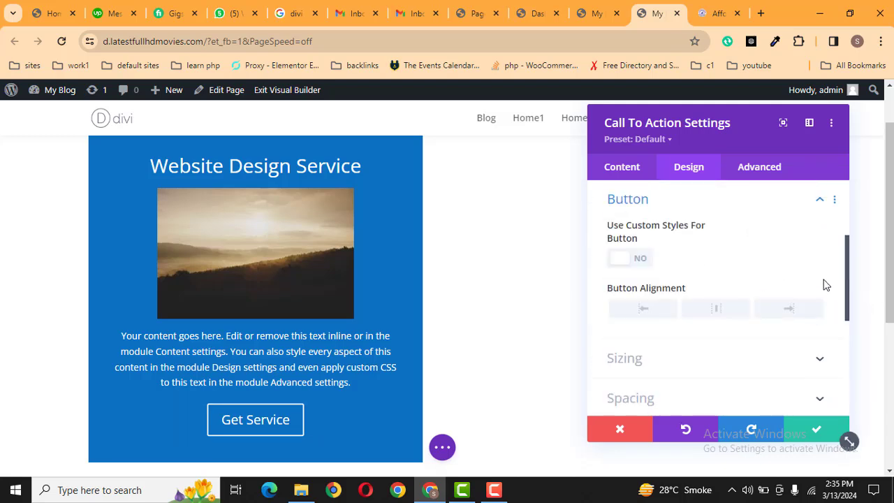
pyautogui.click(633, 264)
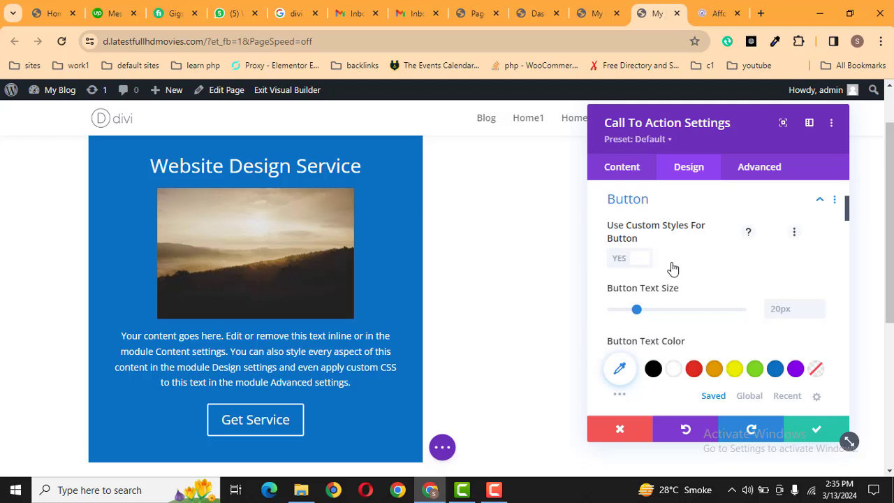
pyautogui.click(686, 208)
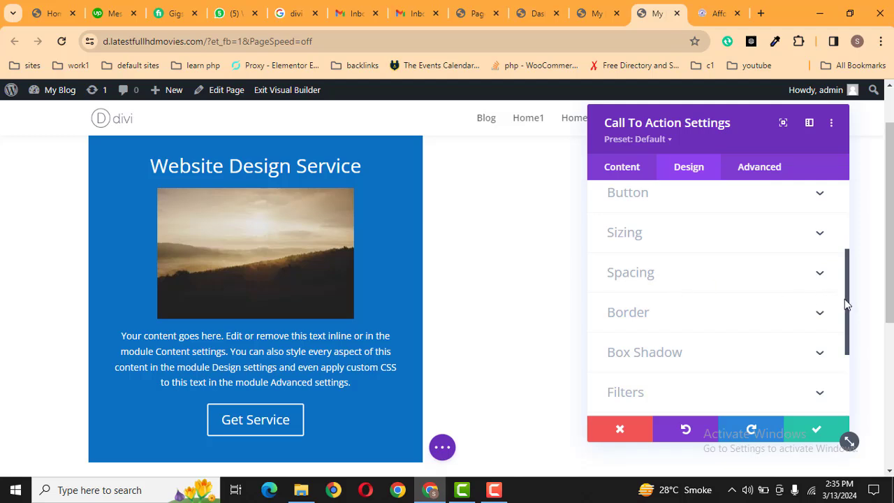
pyautogui.scroll(-1, 847, 307)
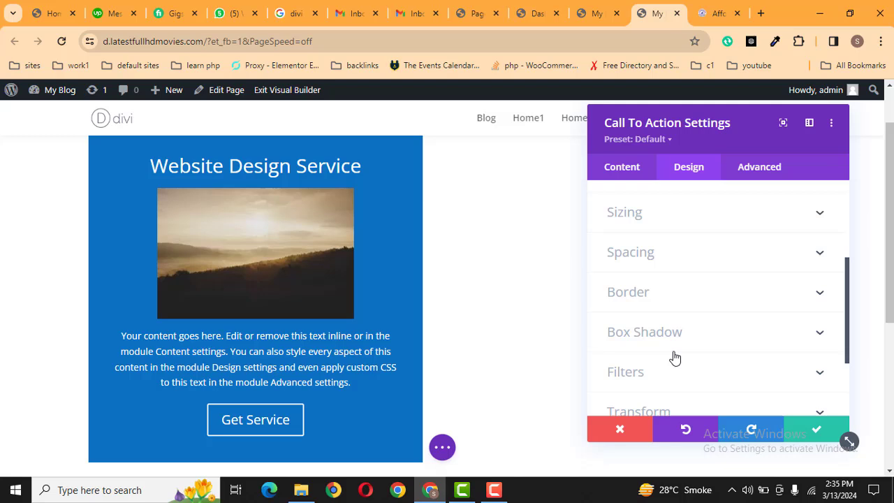
pyautogui.moveTo(851, 336); pyautogui.dragTo(851, 388)
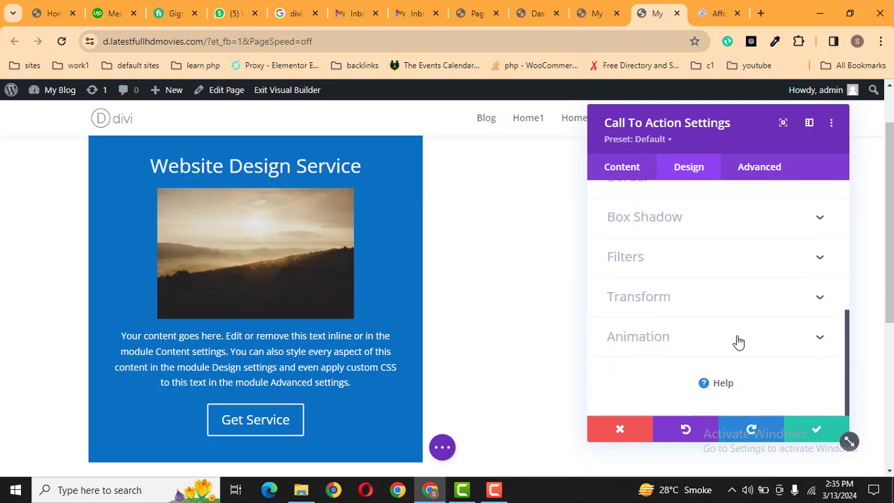